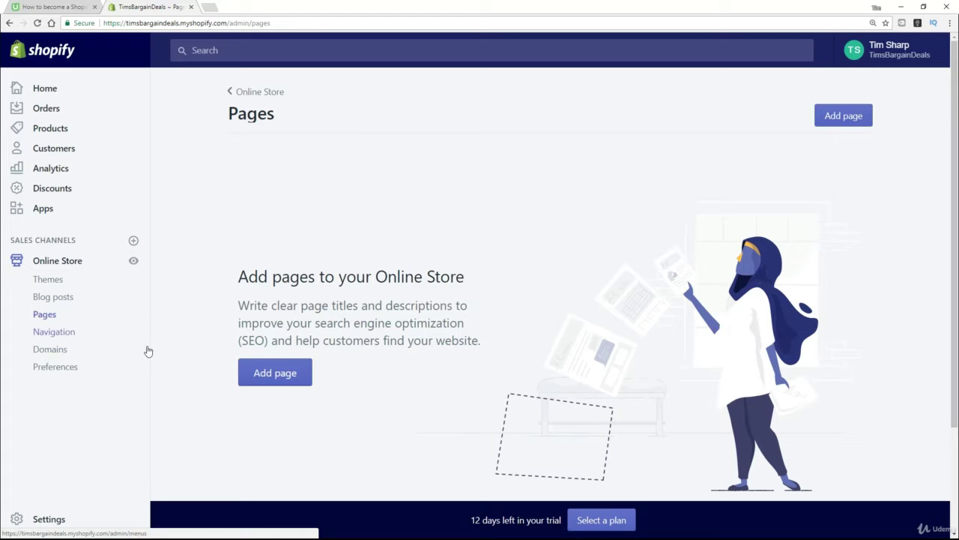
Create and save a new online store page titled "Terms of Service", leaving its content empty
click(259, 372)
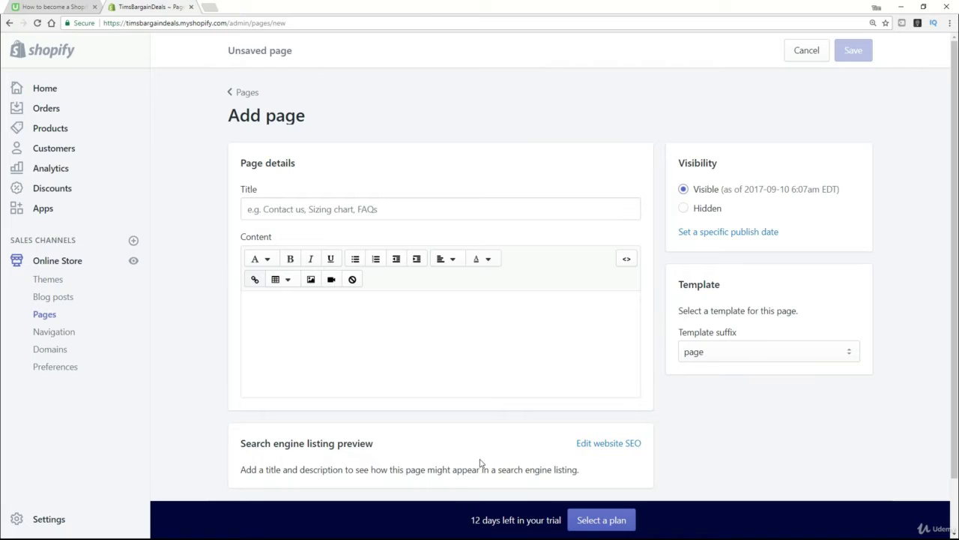
click(352, 214)
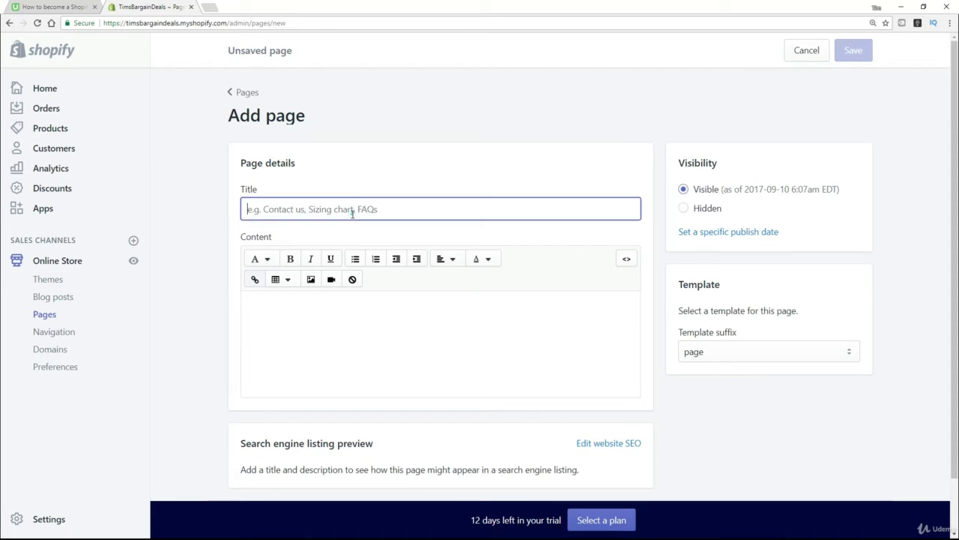
click(344, 351)
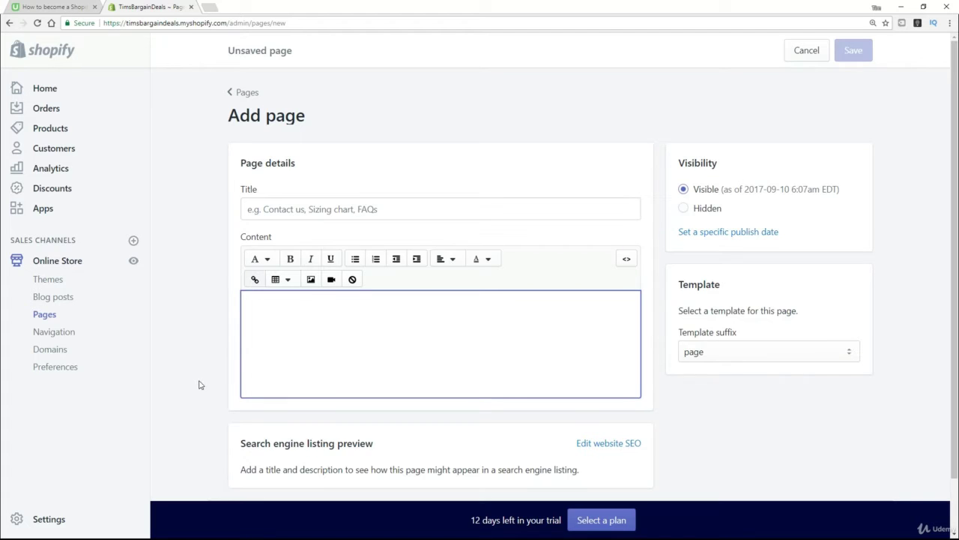
scroll(199, 385, down, 1)
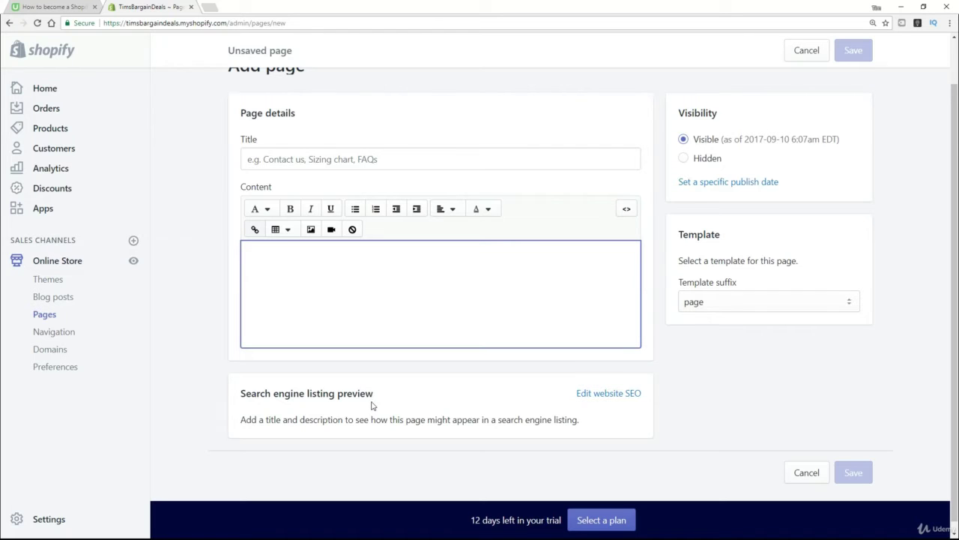
scroll(589, 175, up, 1)
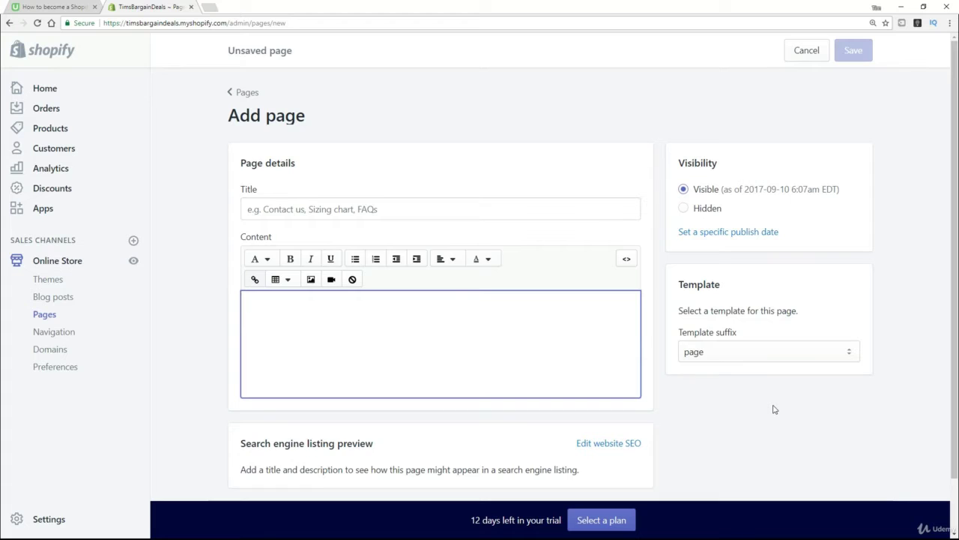
click(294, 209)
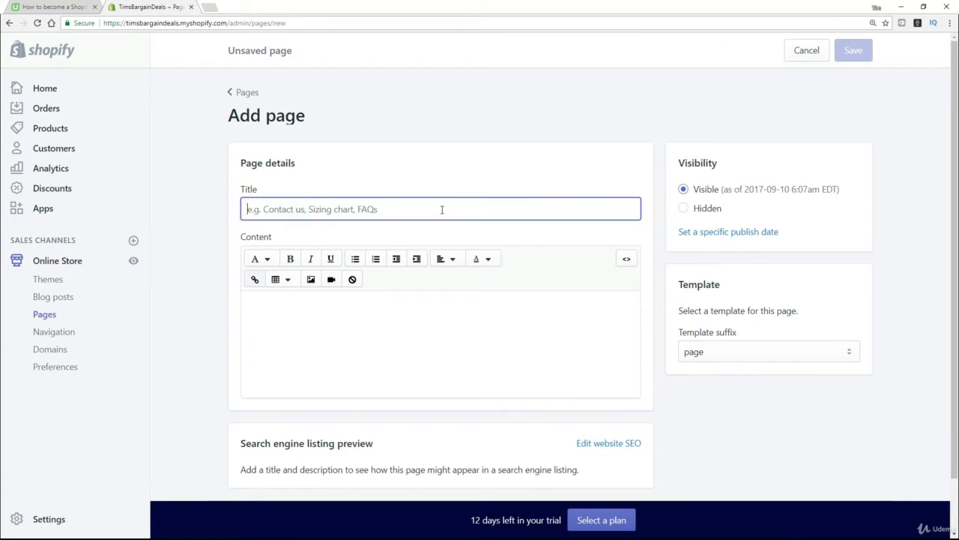
text(Terms of S)
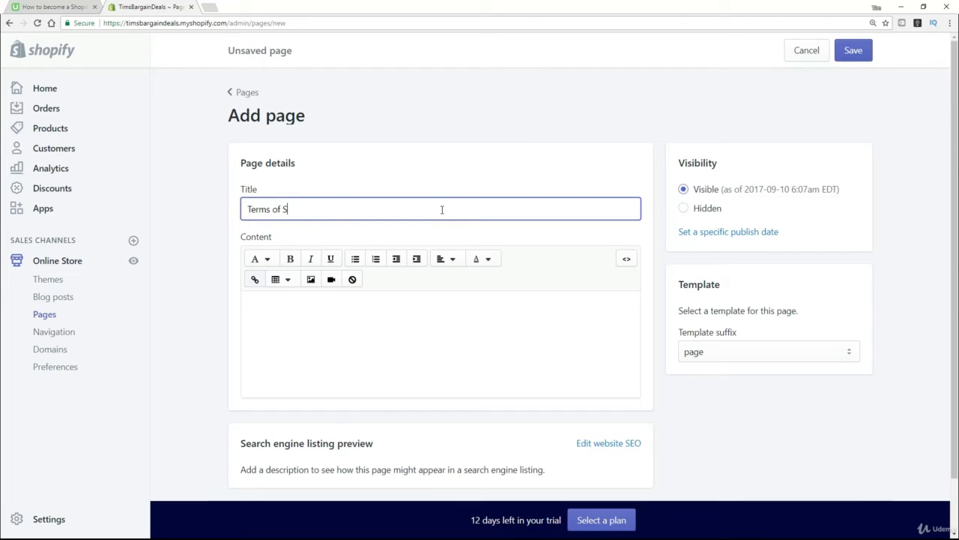
text(ervice)
click(857, 51)
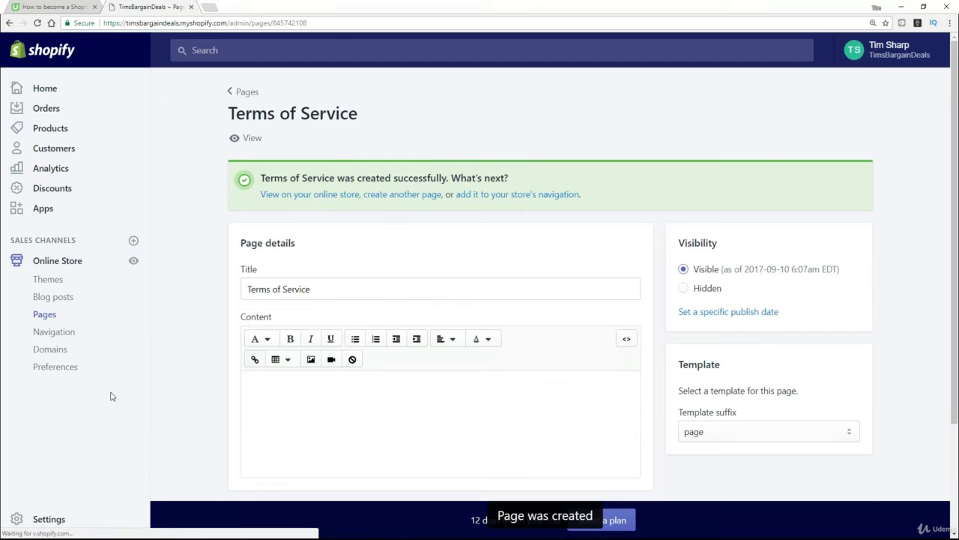
Copy the entire terms of service text from the store's checkout settings
click(46, 520)
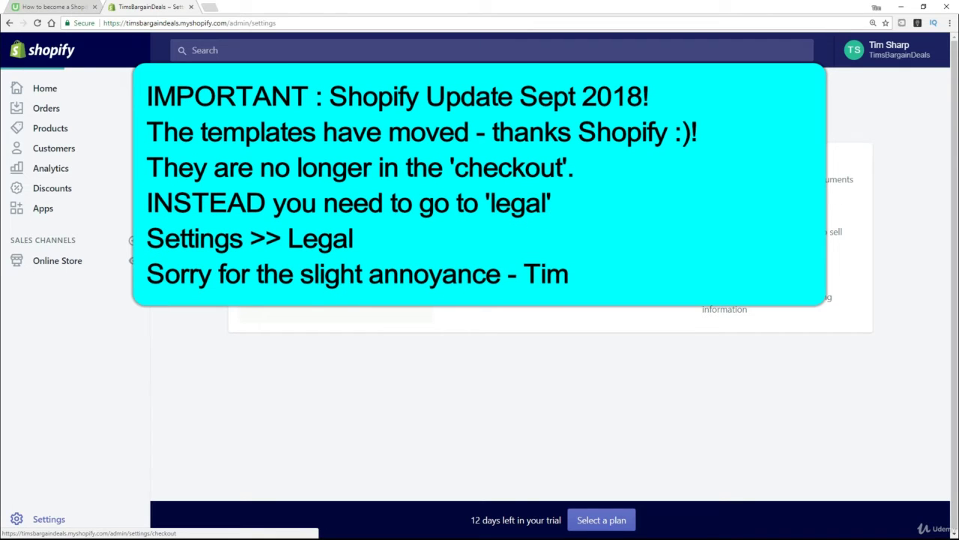
click(285, 288)
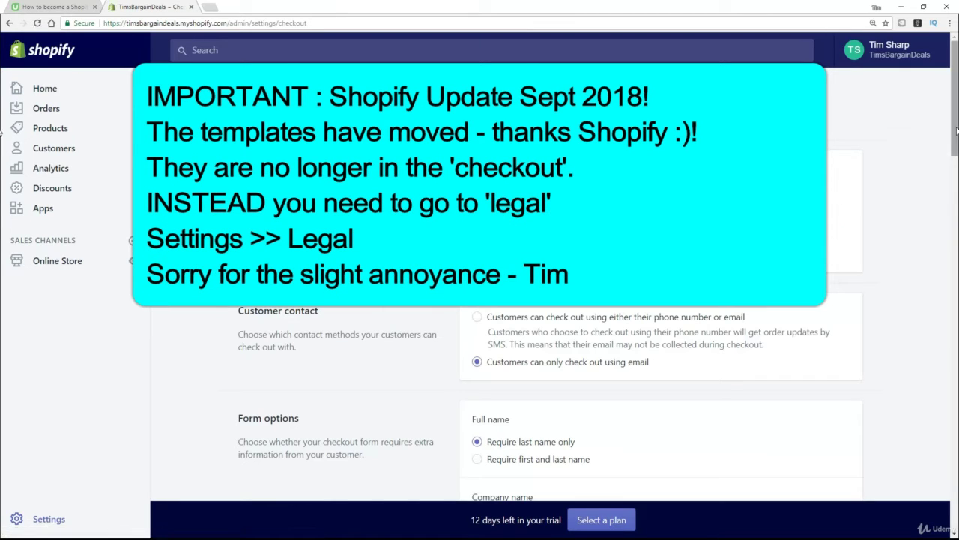
scroll(3, 133, down, 20)
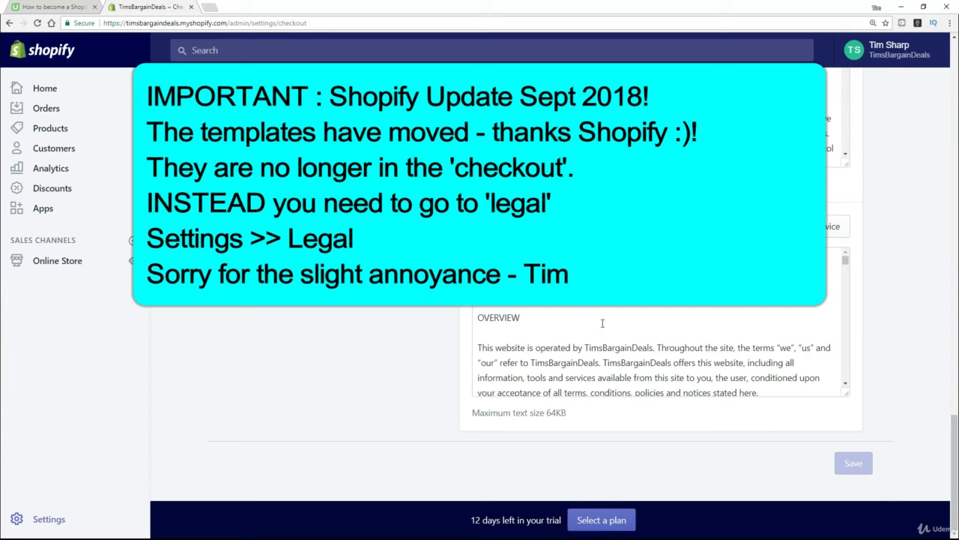
click(660, 360)
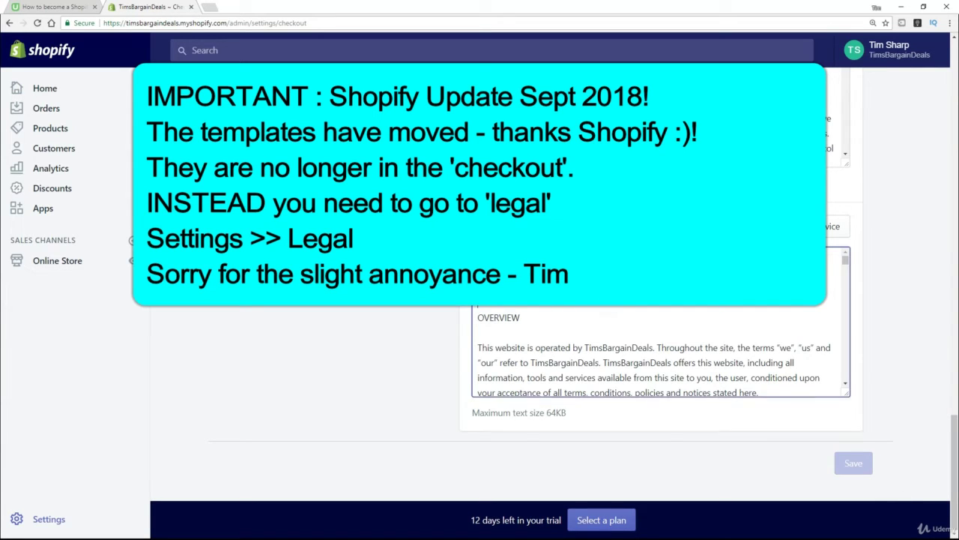
key(ctrl+a)
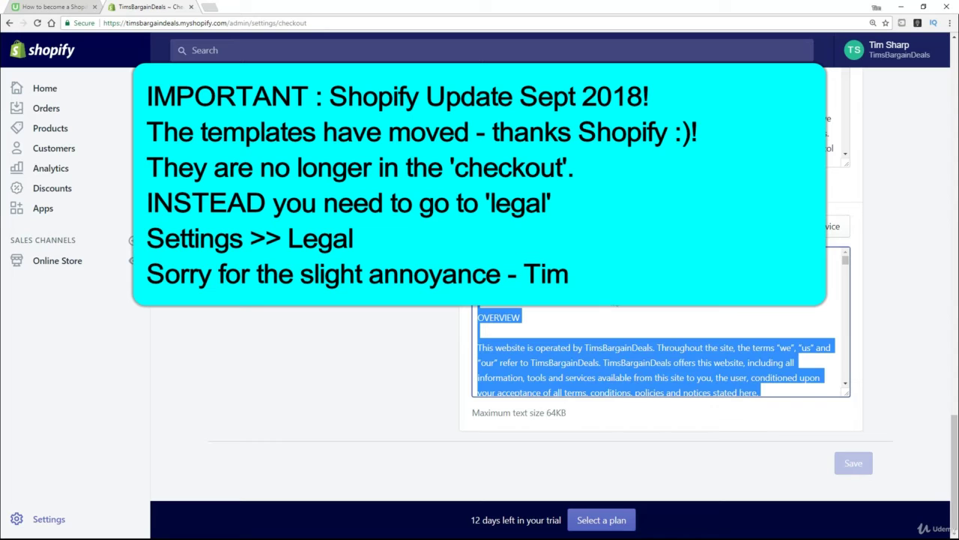
right_click(610, 300)
click(652, 324)
click(281, 356)
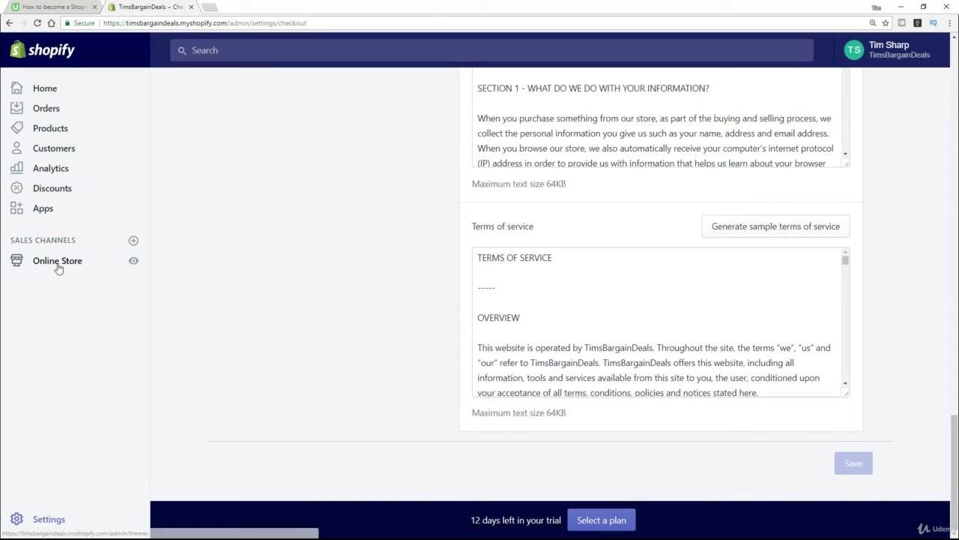
Paste the copied terms into the content of the online store's Terms of Service page and save the page
click(56, 265)
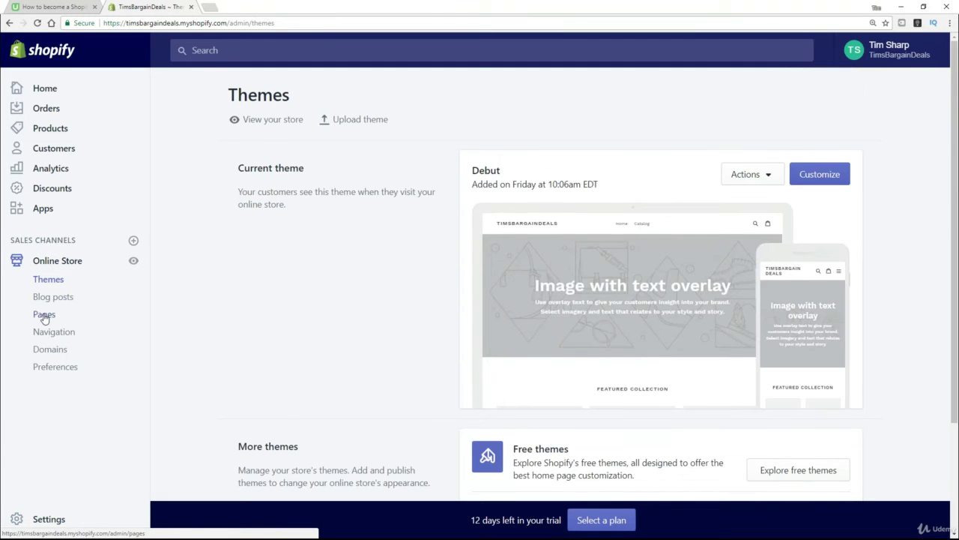
click(43, 316)
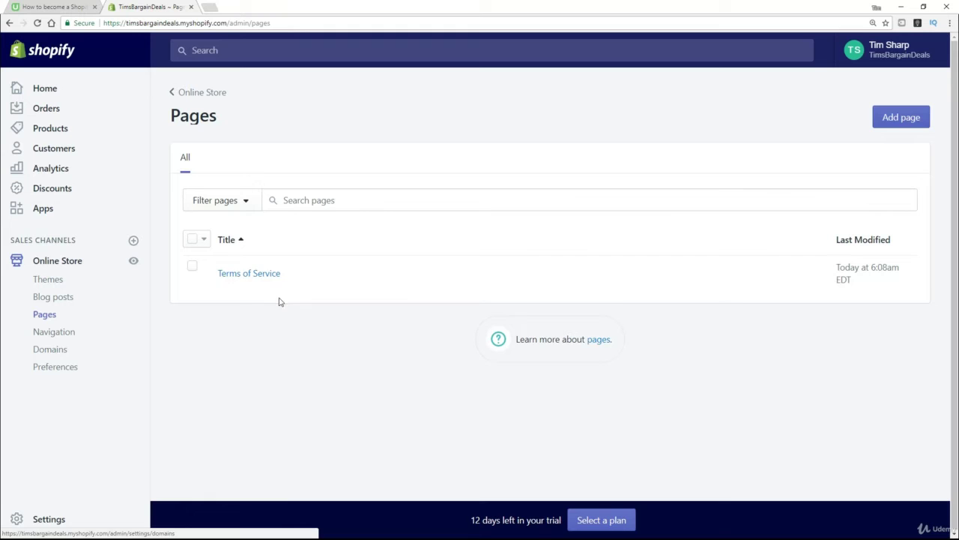
click(238, 277)
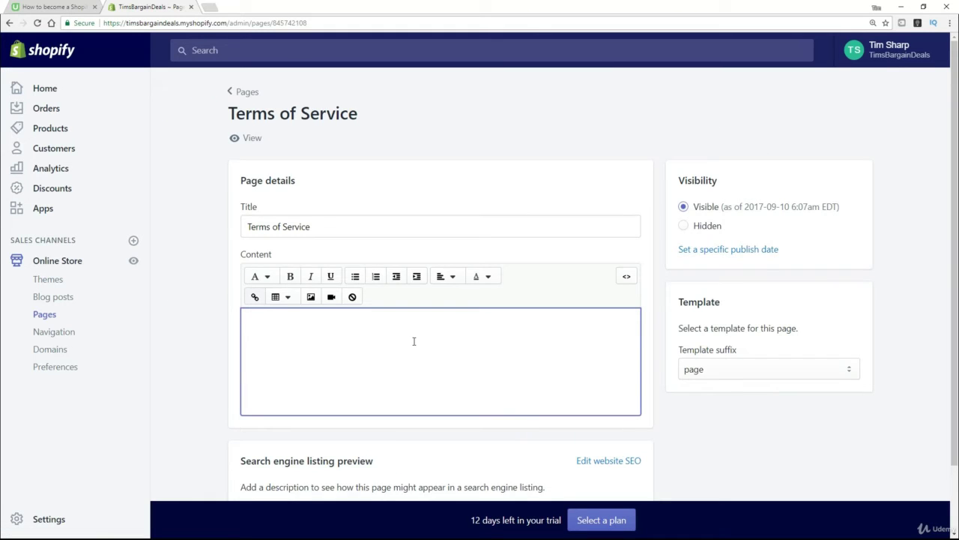
key(ctrl+v)
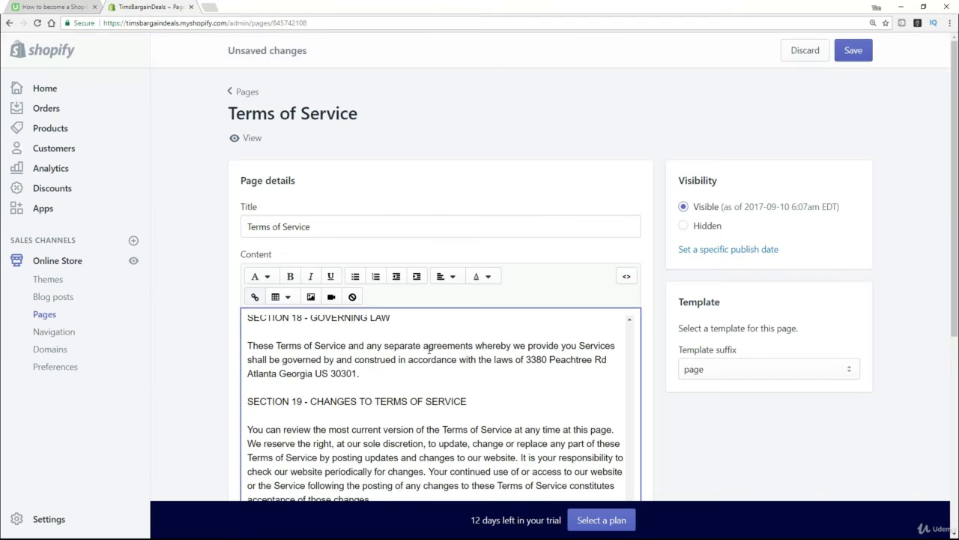
scroll(602, 385, up, 15)
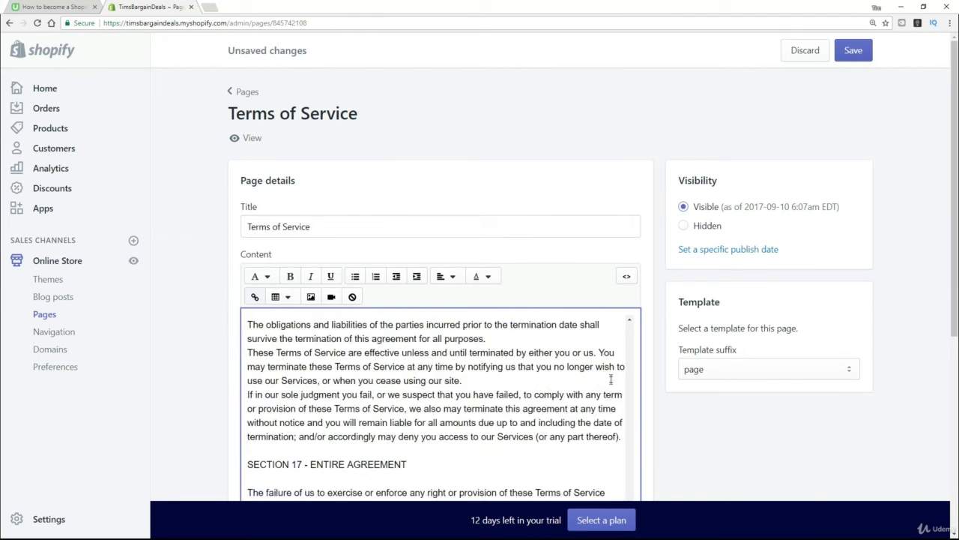
scroll(688, 471, down, 2)
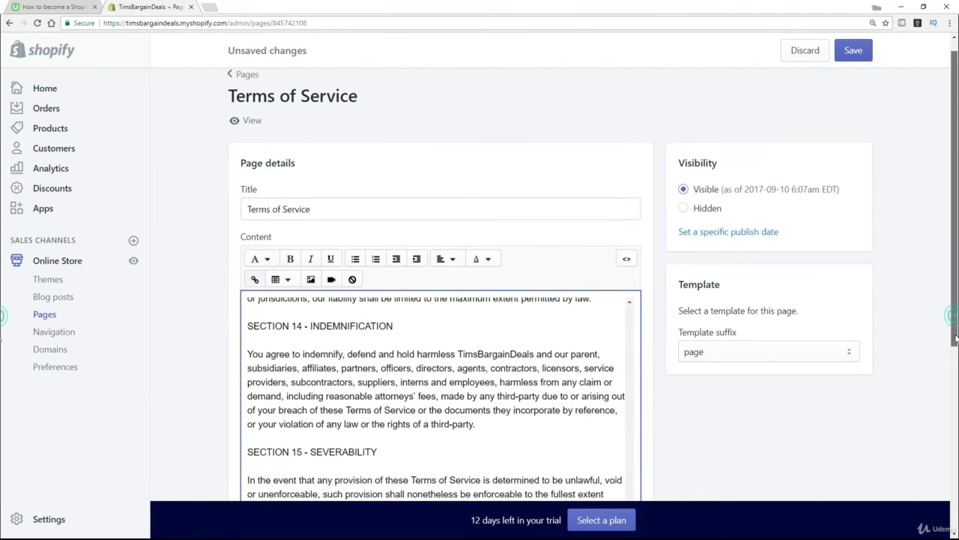
drag(629, 471, 628, 234)
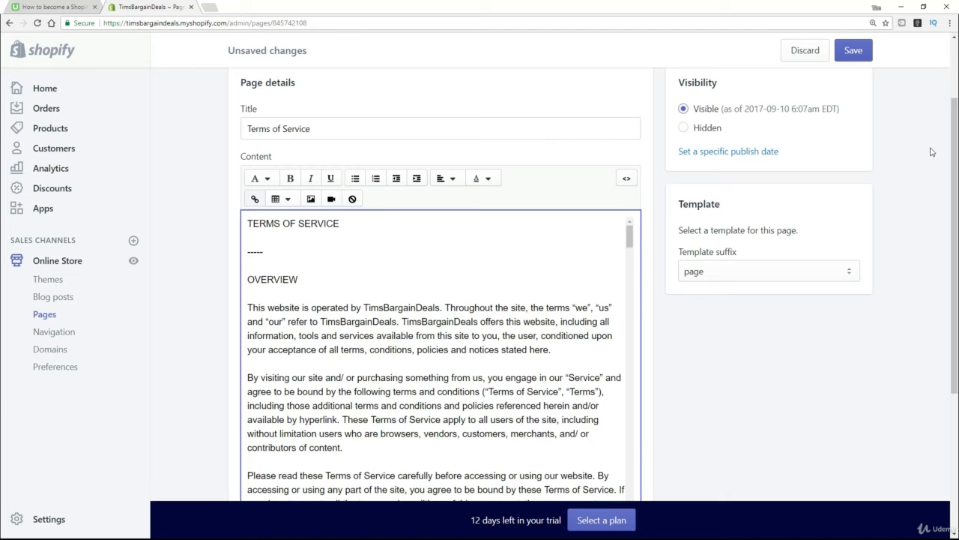
scroll(951, 150, down, 3)
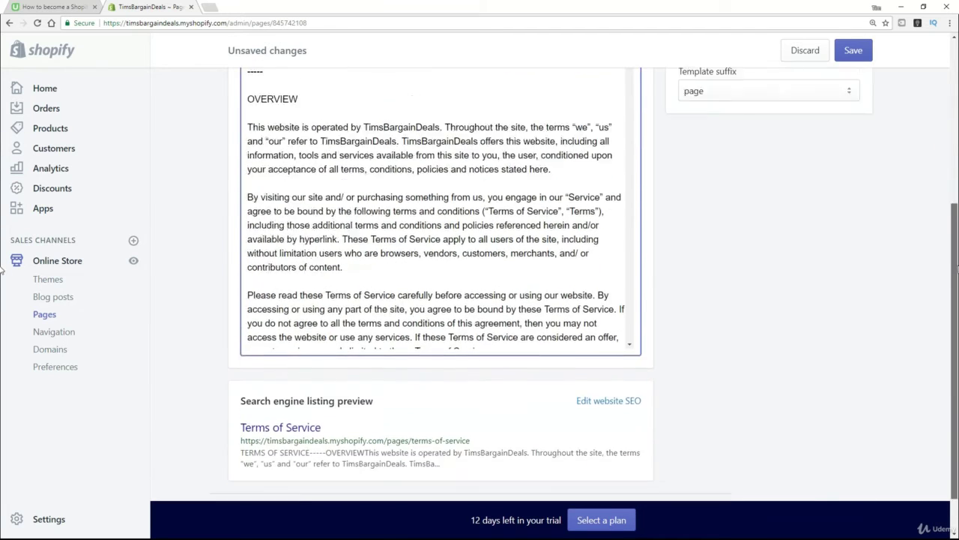
scroll(479, 299, down, 1)
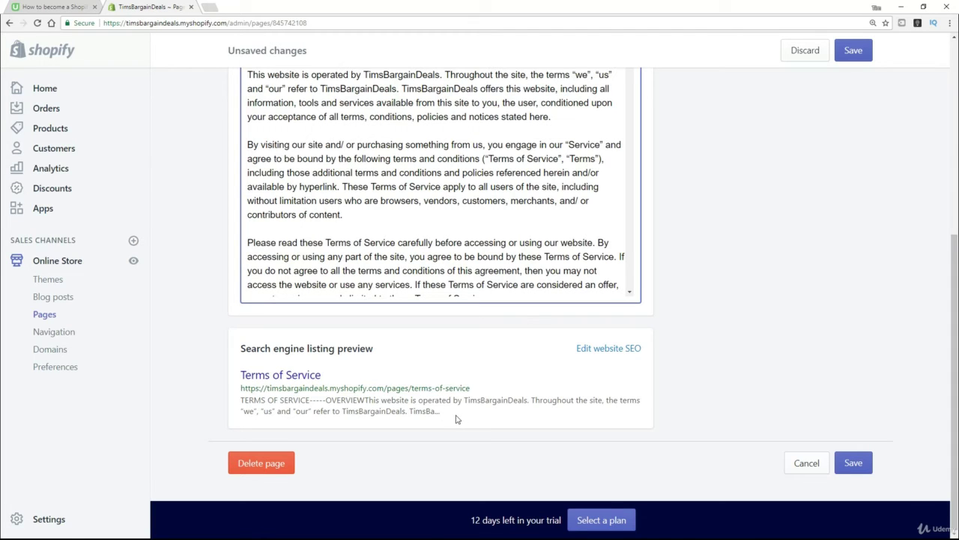
click(854, 463)
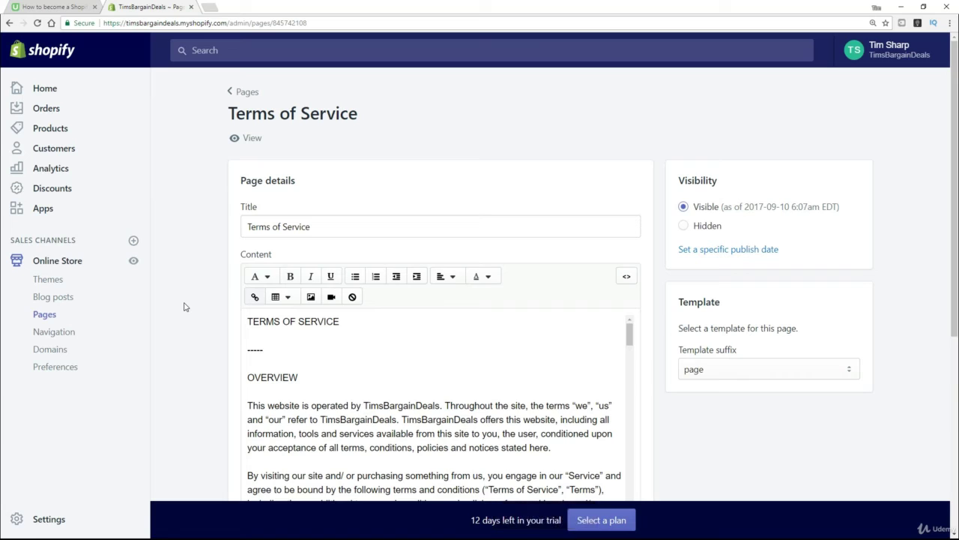
View the Terms of Service page on the live storefront and examine its text from beginning to end
click(247, 138)
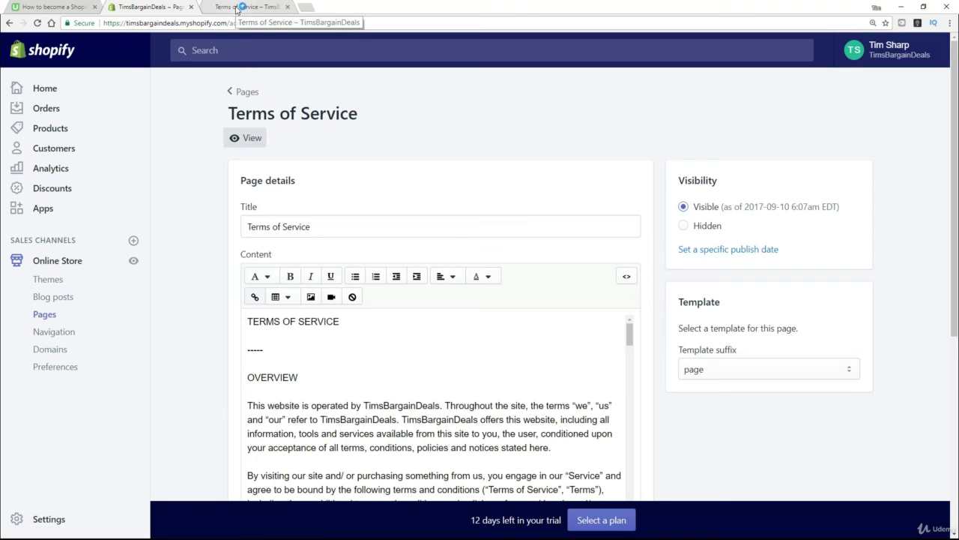
click(235, 9)
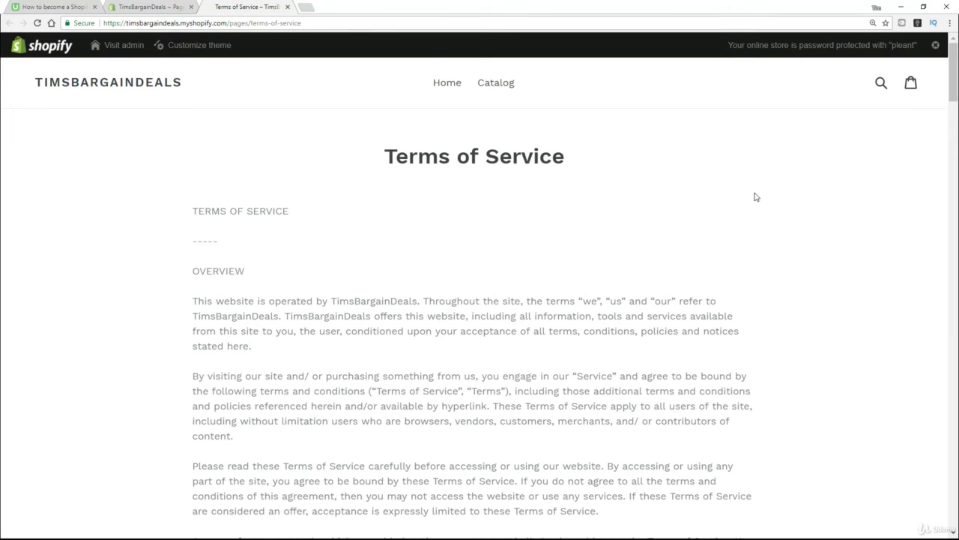
scroll(756, 199, down, 2)
scroll(750, 192, up, 1)
scroll(748, 192, down, 5)
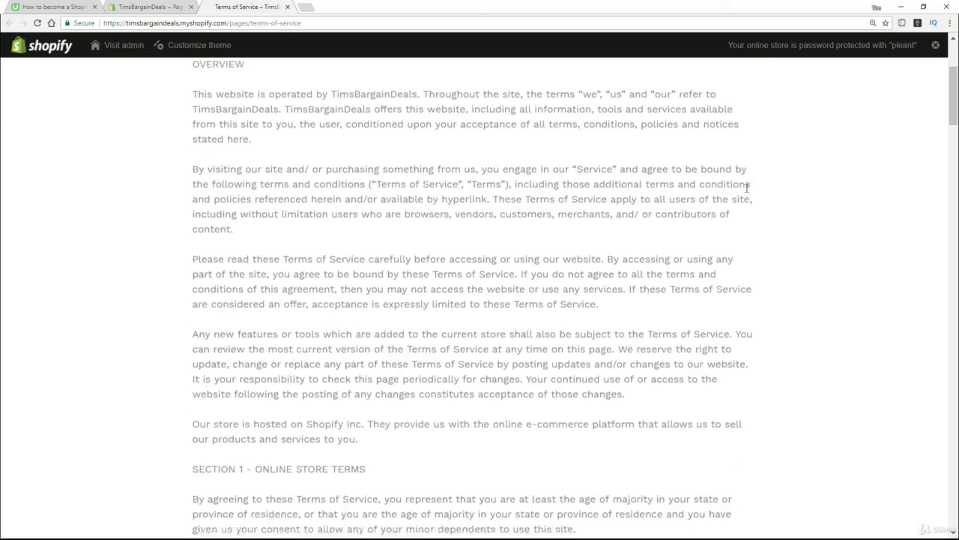
drag(949, 104, 952, 409)
scroll(952, 409, down, 12)
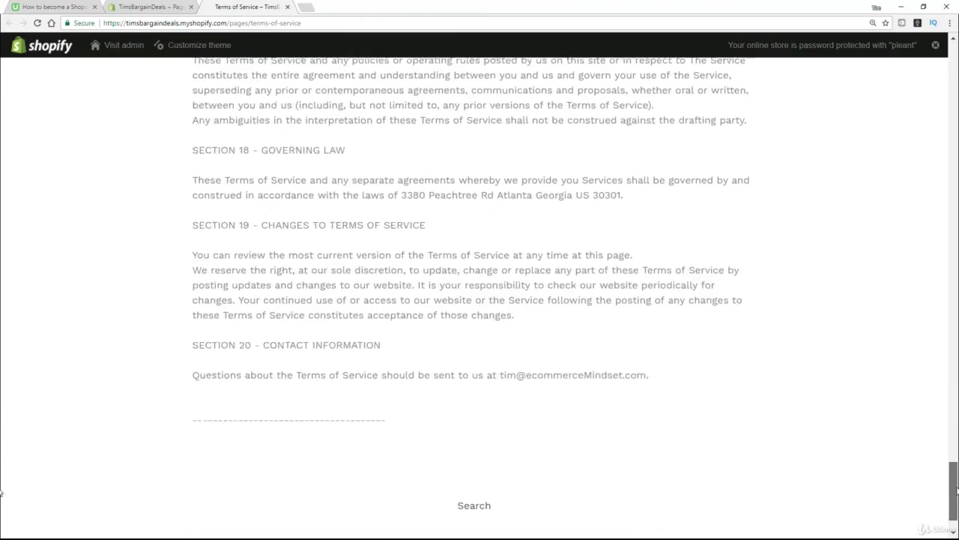
scroll(955, 412, up, 2)
drag(954, 446, 955, 42)
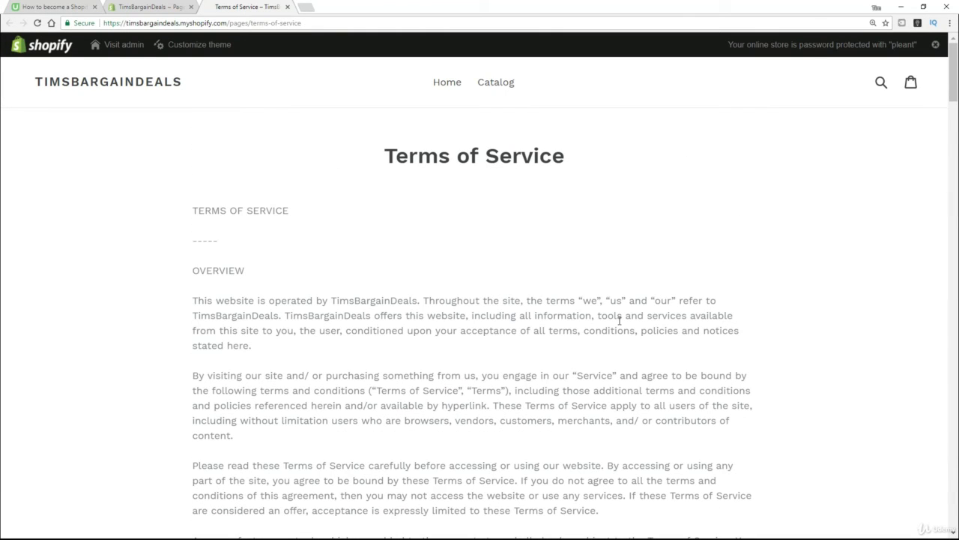